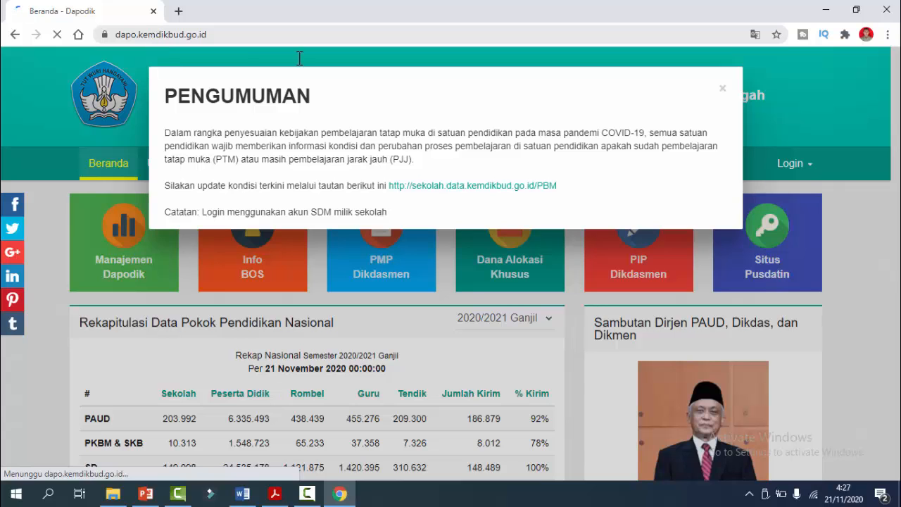
- Dismiss the Pengumuman notice and download Patch 2021.b from the Dapodik site's Unduhan page
left_click(720, 88)
left_click(169, 163)
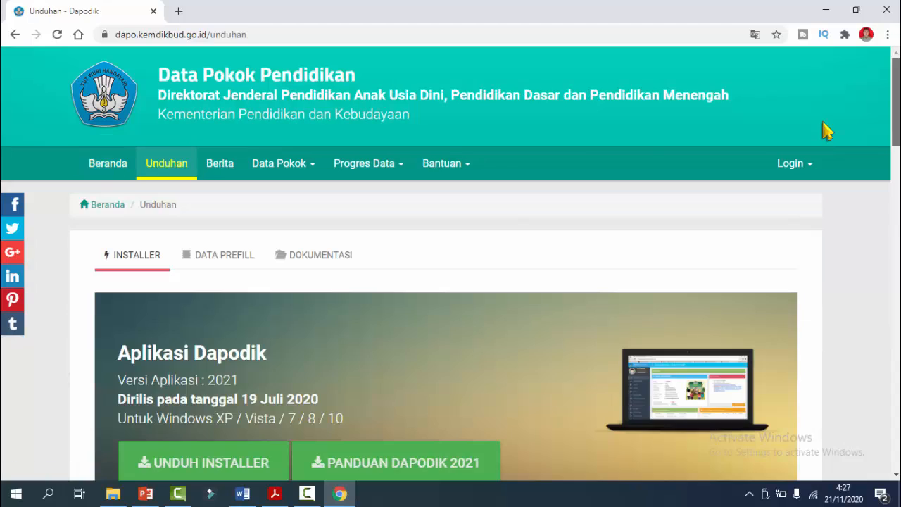
scroll(827, 131, "down", 3)
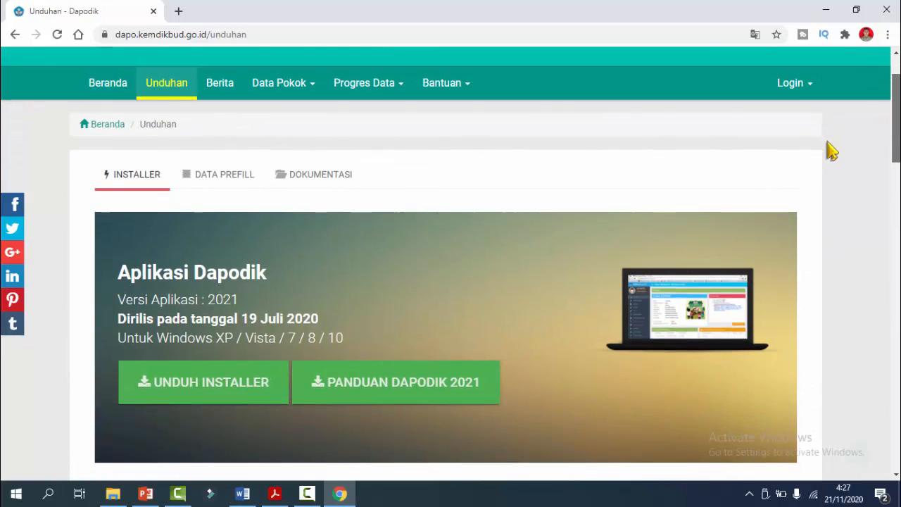
scroll(837, 176, "down", 4)
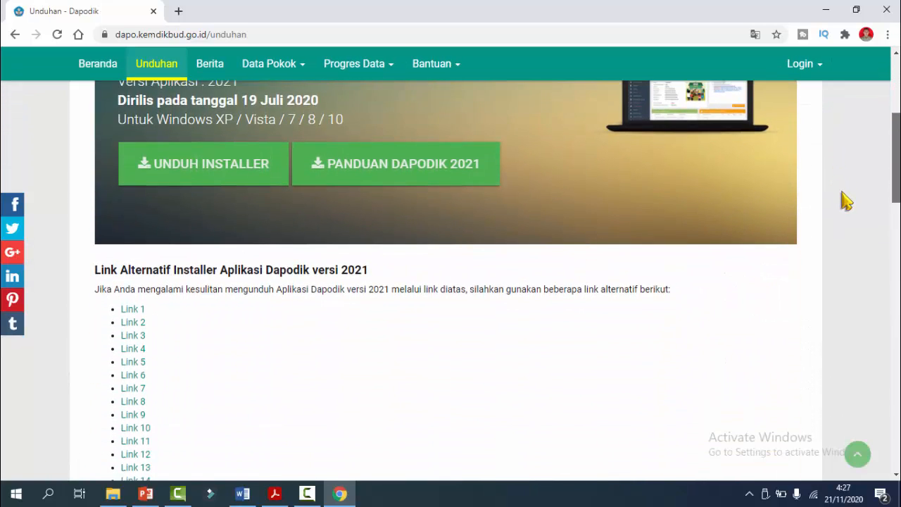
scroll(849, 219, "down", 2)
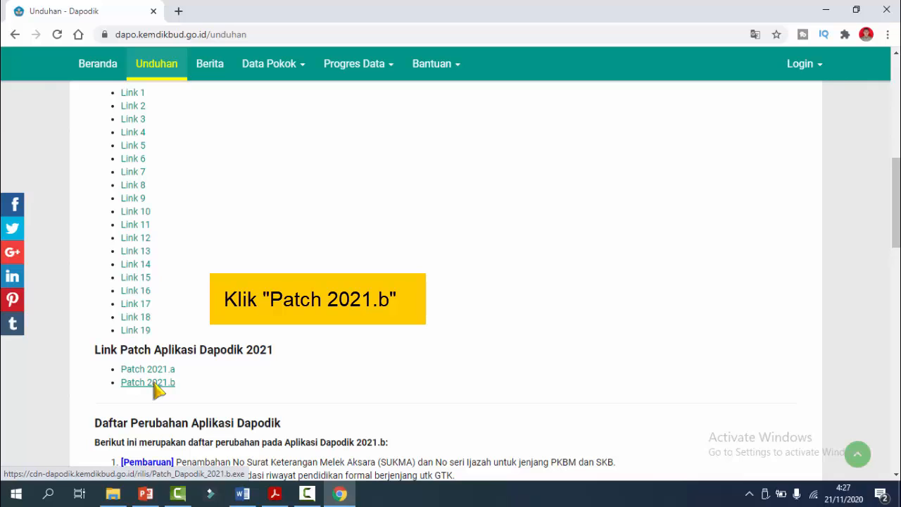
left_click(156, 385)
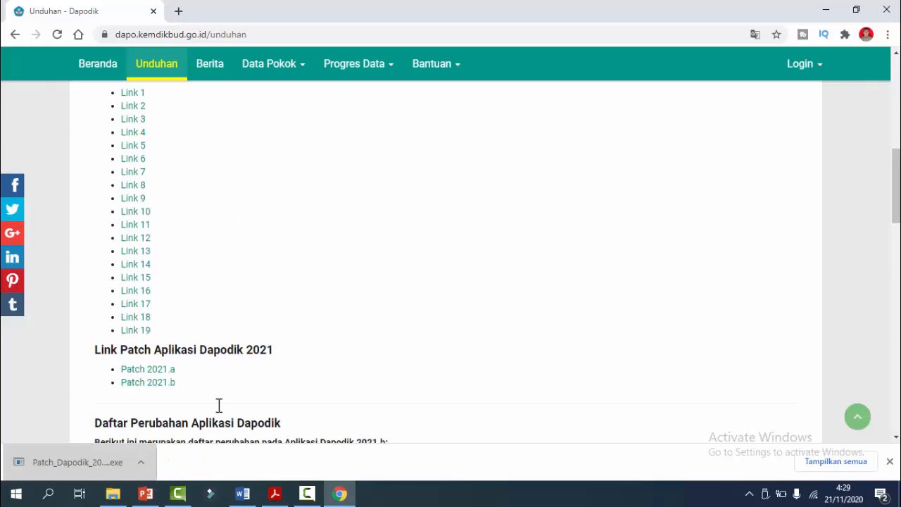
- Run the downloaded Patch_Dapodik_2021.b.exe despite the SmartScreen block and agree to the fresh-installer notice
left_click(79, 463)
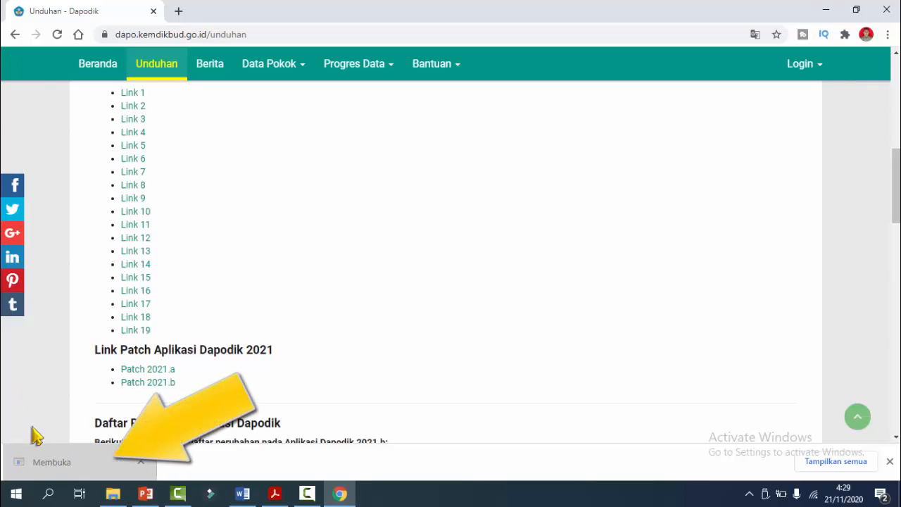
scroll(307, 242, "down", 2)
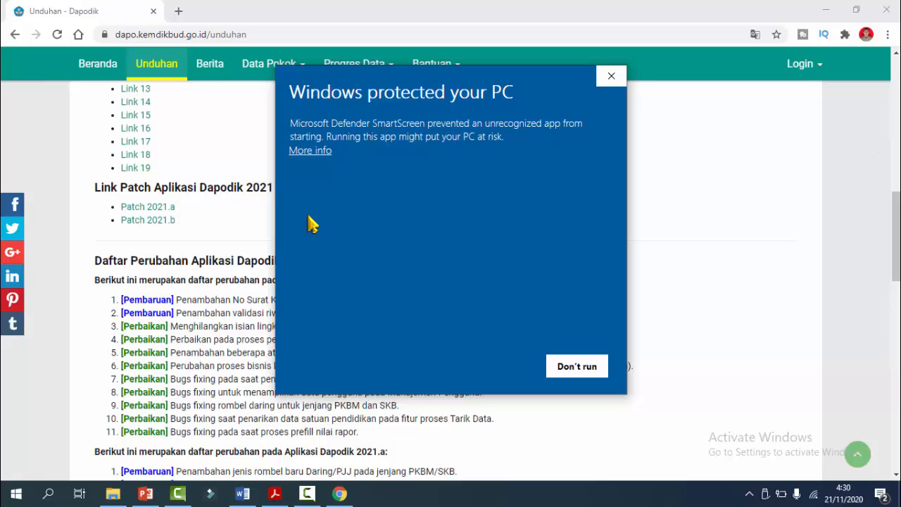
left_click(308, 152)
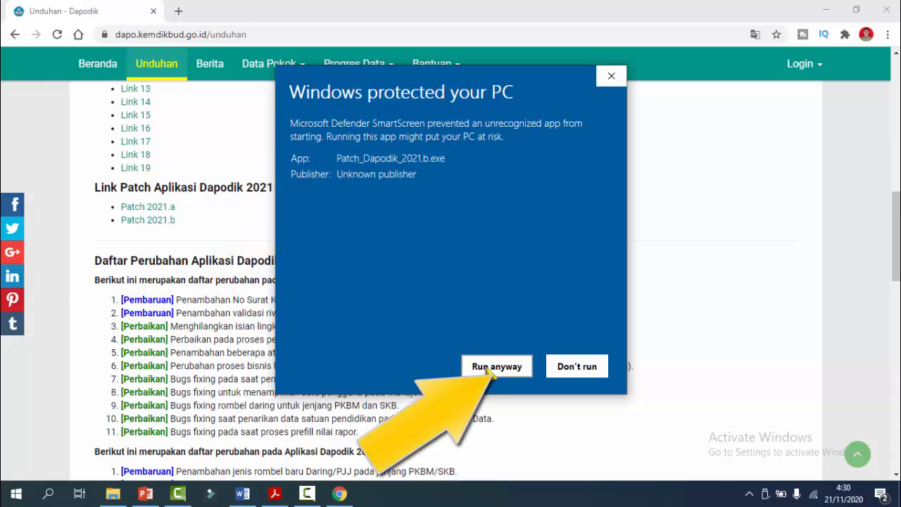
left_click(493, 368)
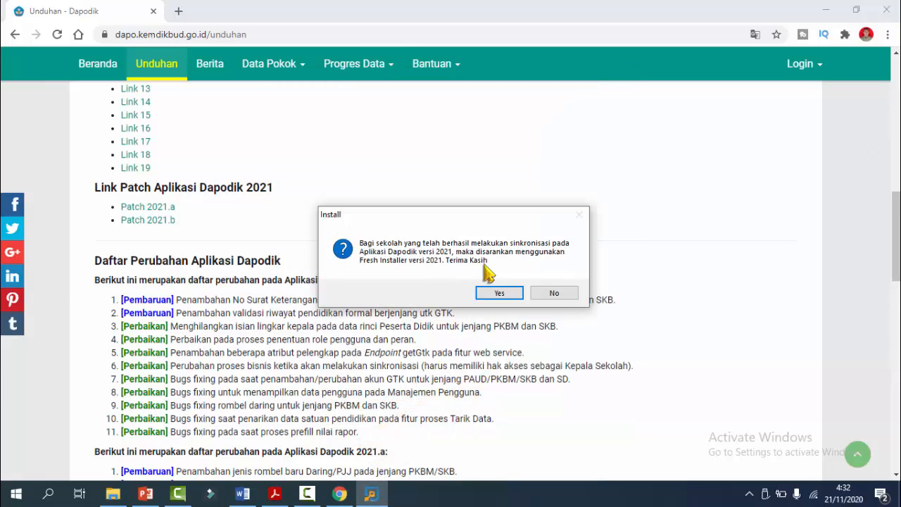
left_click(495, 294)
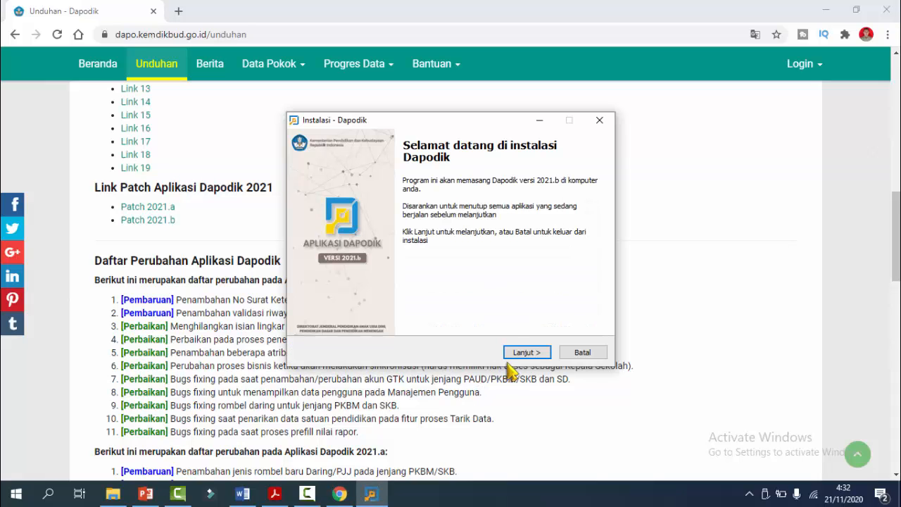
- Accept the licence agreement, install Dapodik 2021.b through to completion, and minimize the browser
left_click(525, 353)
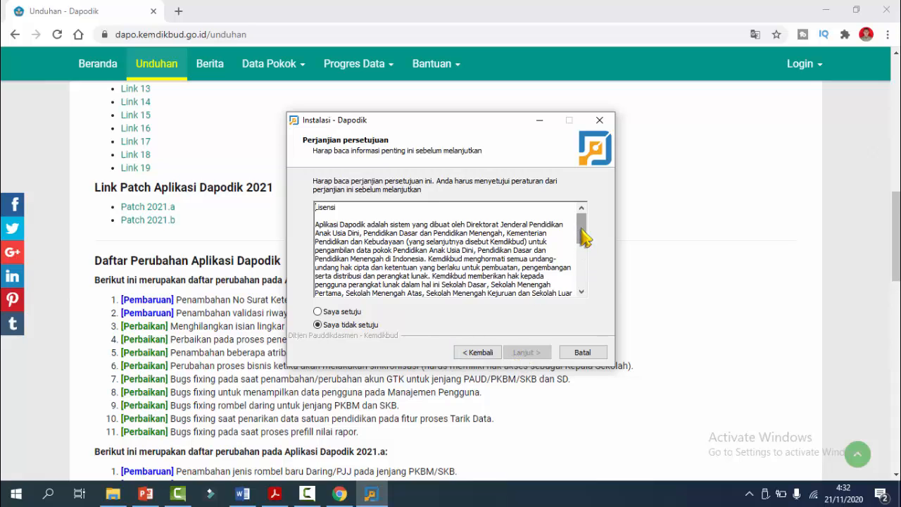
left_click_drag(583, 238, 589, 285)
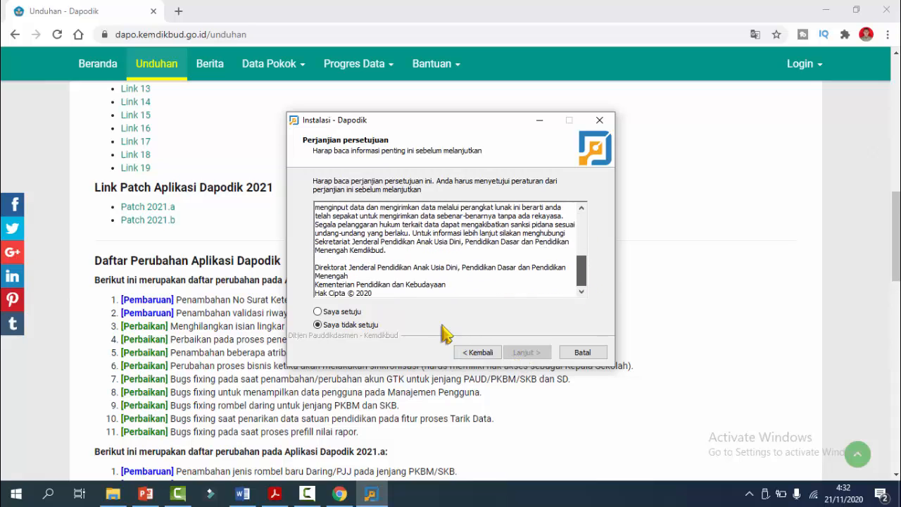
left_click(317, 312)
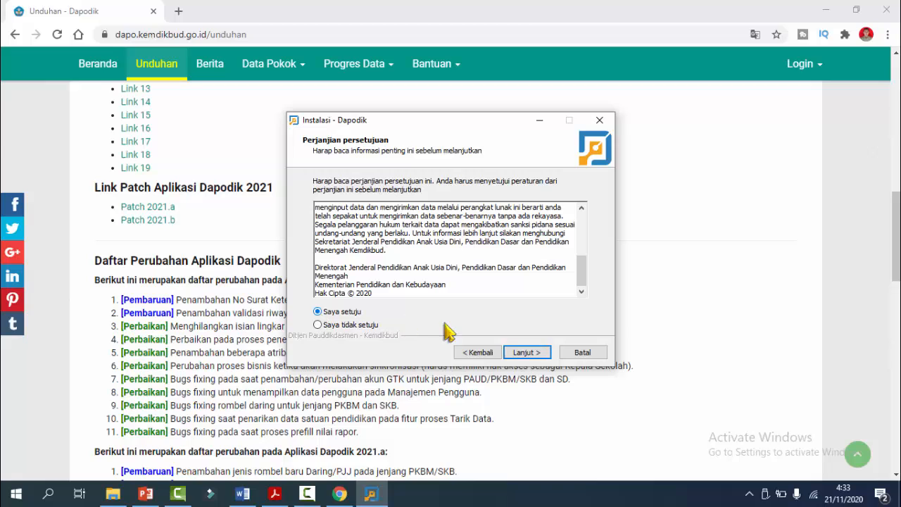
left_click(526, 355)
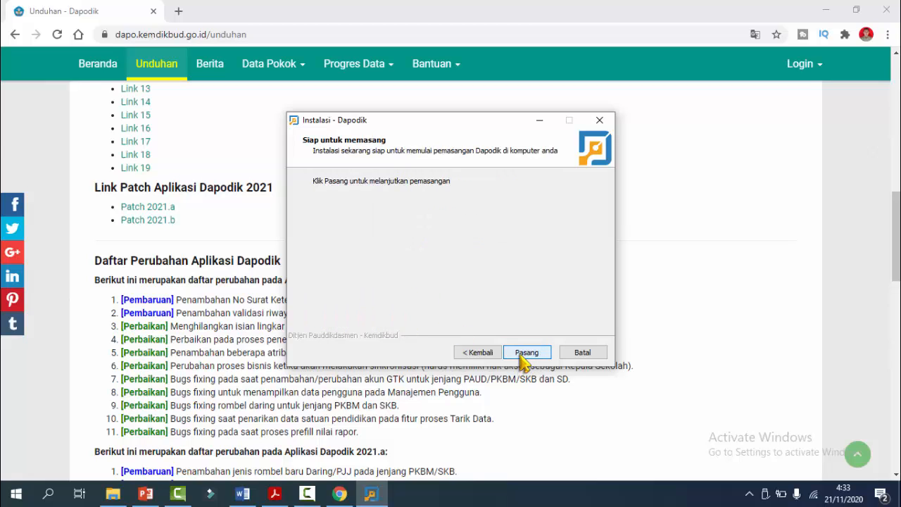
left_click(526, 353)
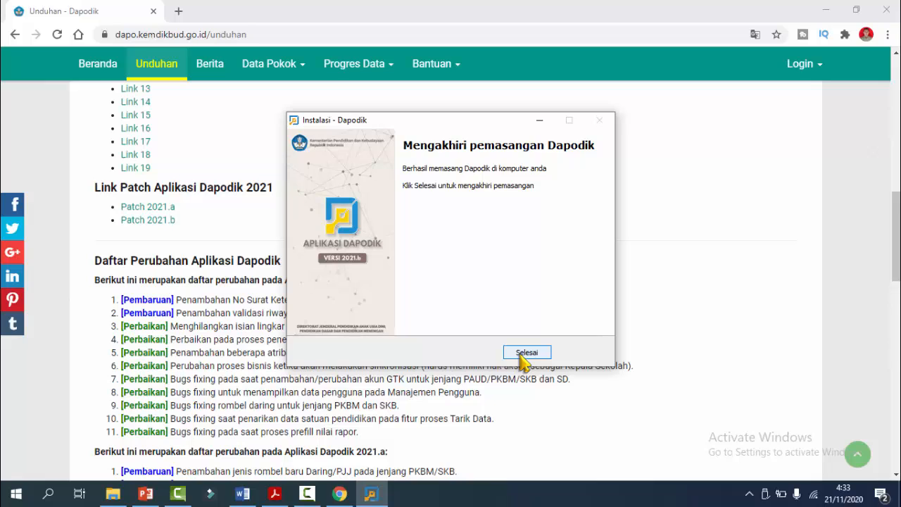
left_click(525, 354)
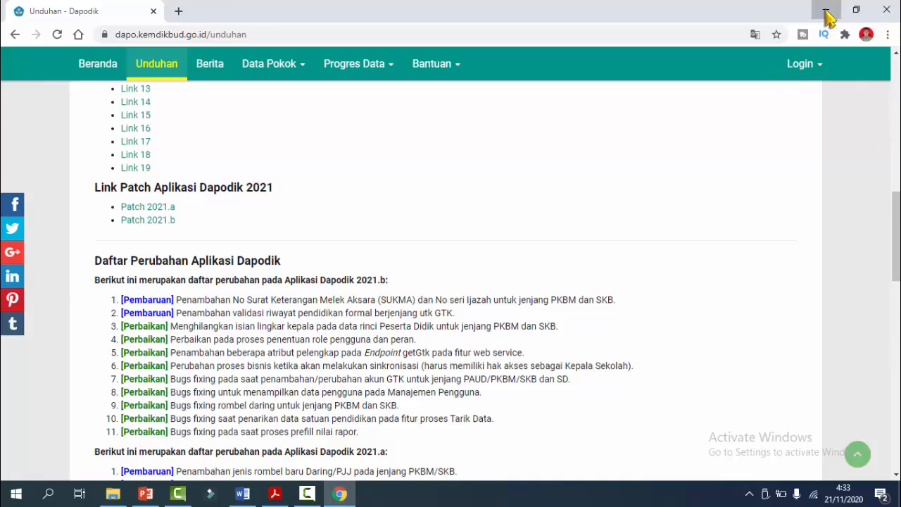
left_click(826, 17)
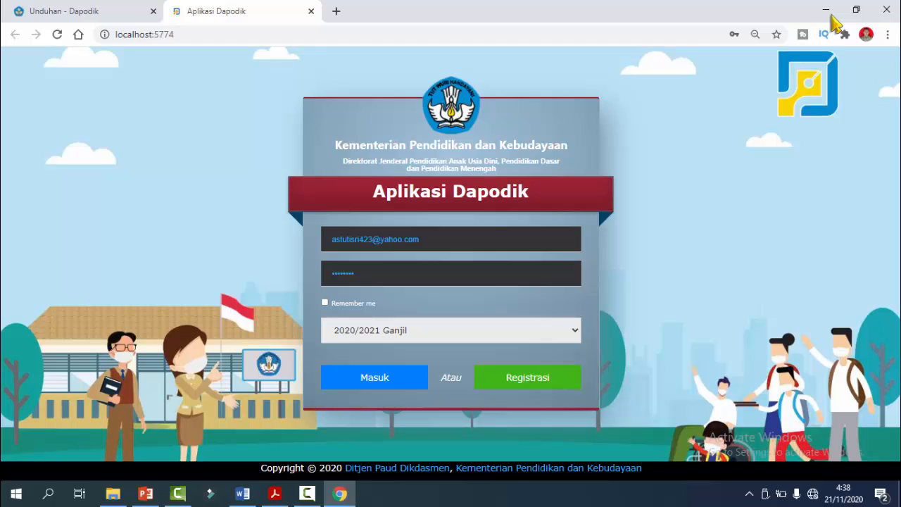
- Log in to Aplikasi Dapodik with the school operator account's saved e-mail and password
left_click(422, 239)
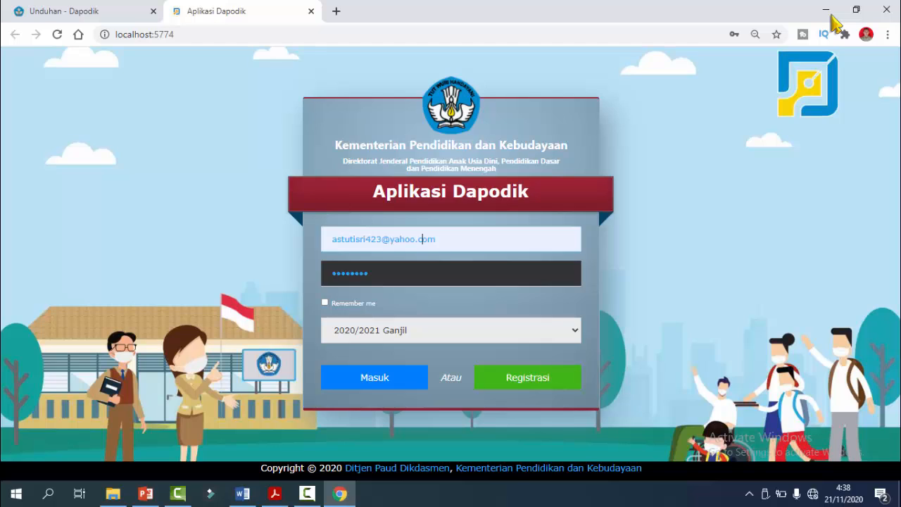
key("Down")
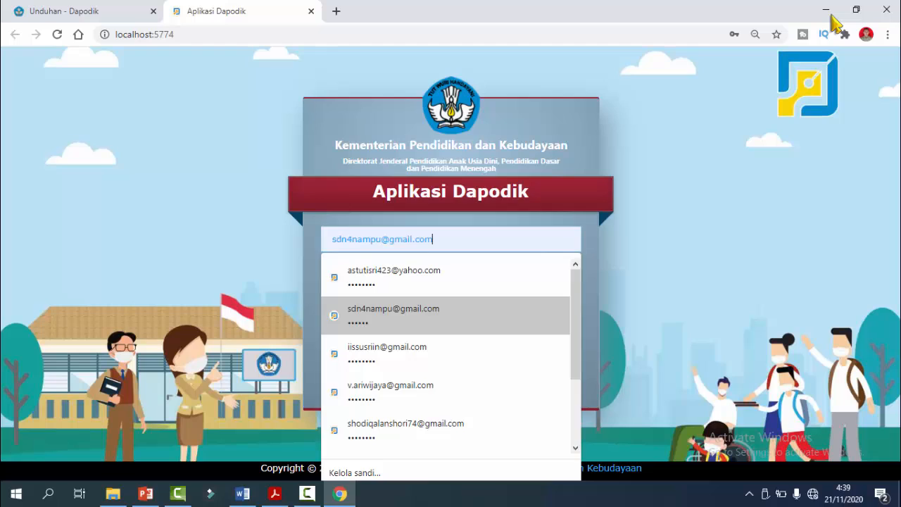
key("Return")
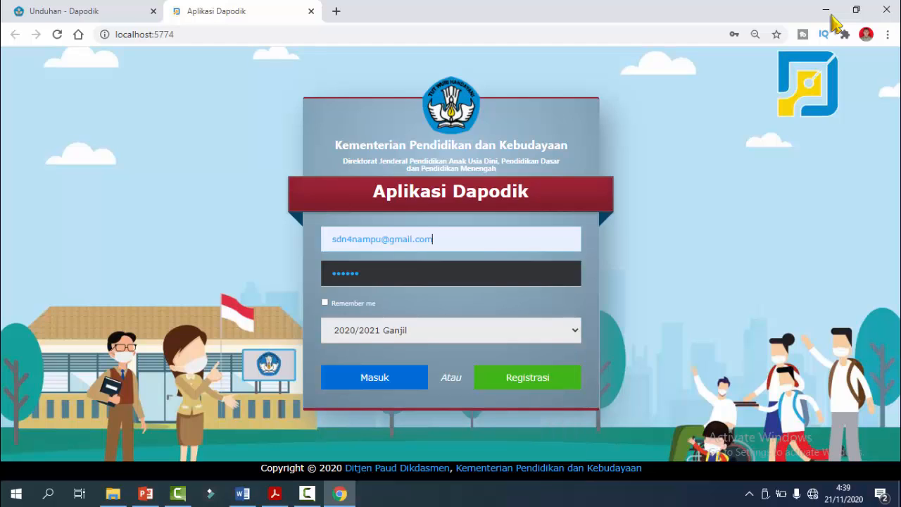
left_click(374, 377)
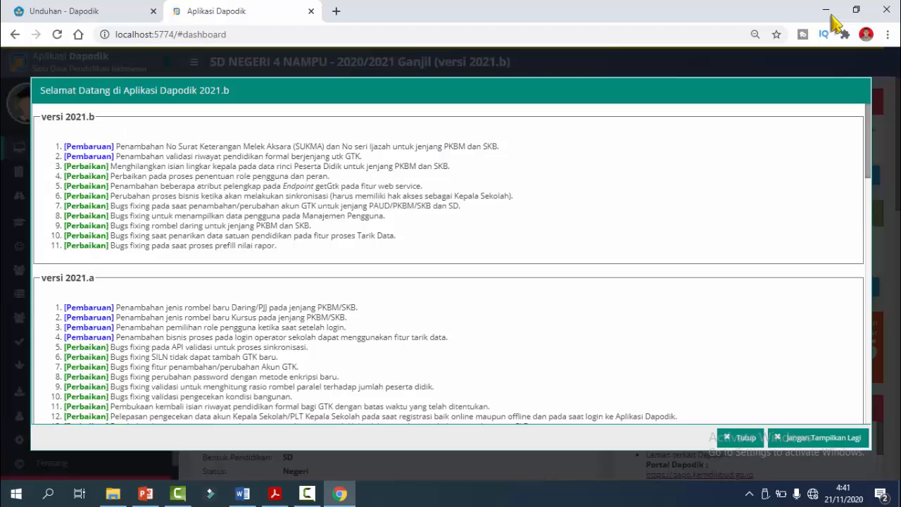
- Read the welcome window's change list from version 2021.b down to the version 2021 section, and dismiss it
key("Down")
key("Down")
key("Down")
key("Down")
key("Down")
key("Down")
key("Down")
key("Down")
key("Down")
key("Down")
key("Down")
key("Down")
key("Down")
key("Down")
key("Down")
key("Down")
key("Down")
key("Down")
key("Down")
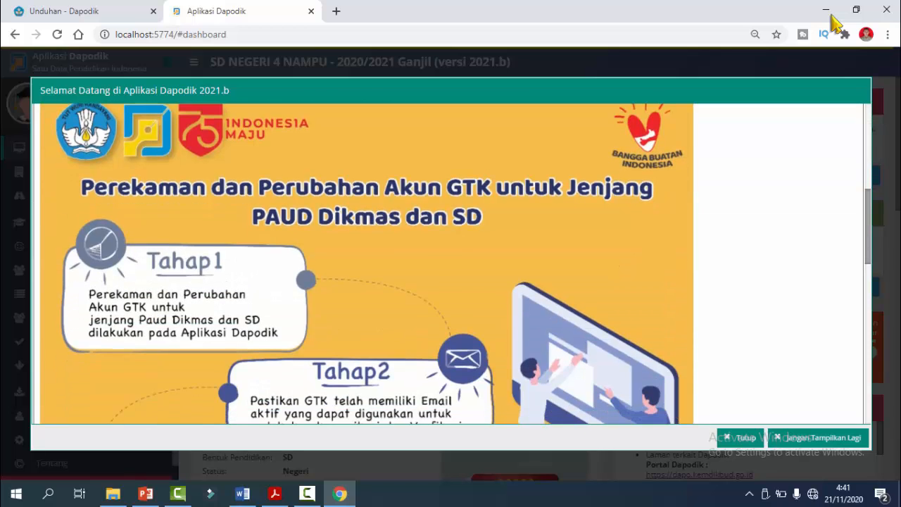
key("Down")
key("Down")
key("Down")
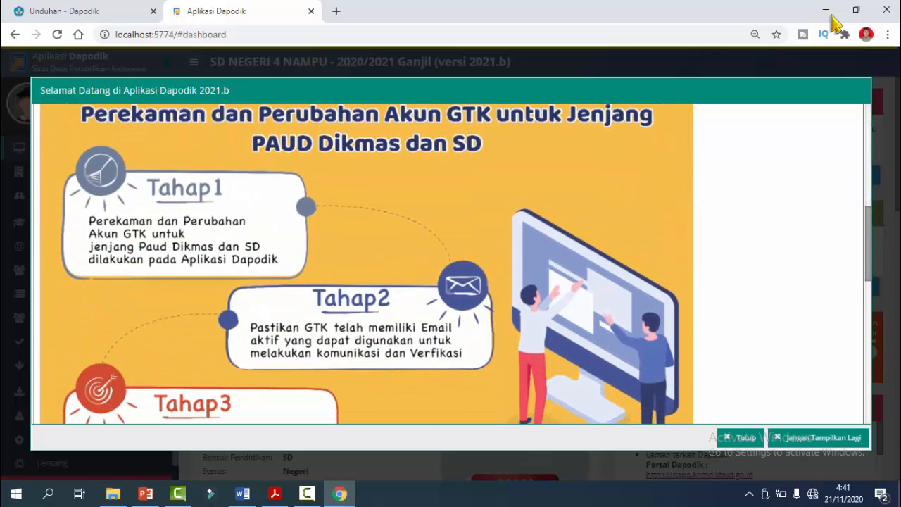
key("Up")
key("Up")
key("Up")
key("Up")
key("Up")
key("Down")
key("Down")
key("Down")
key("Down")
key("Down")
key("Down")
key("Down")
key("Down")
key("Down")
key("Down")
key("Down")
key("Down")
key("Down")
key("Down")
key("Down")
key("Down")
key("Down")
key("Down")
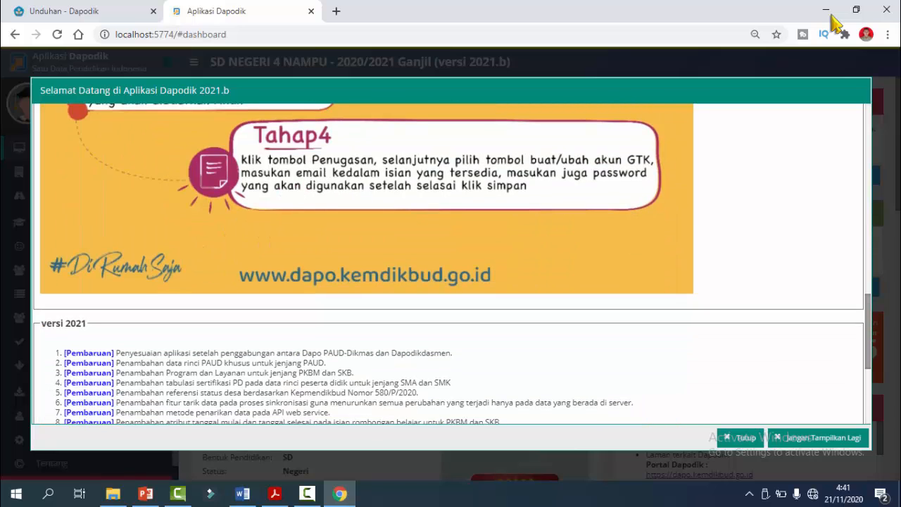
key("Escape")
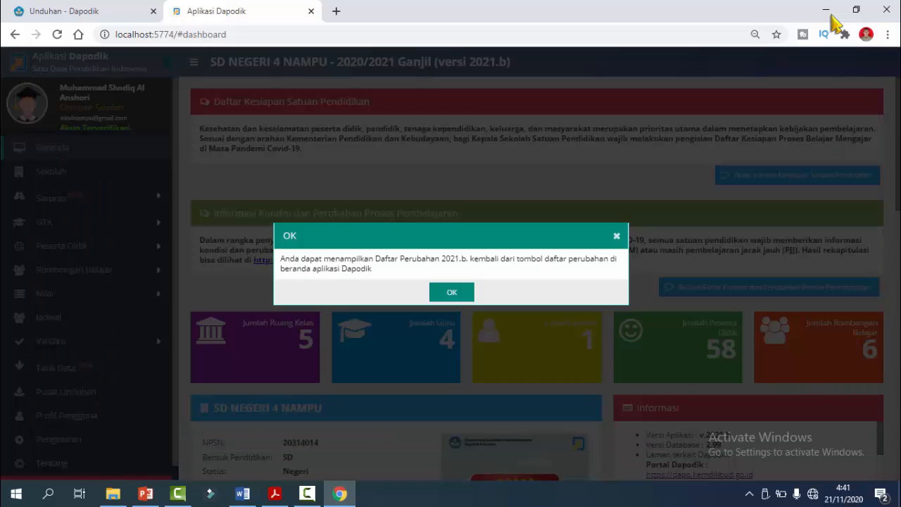
key("Return")
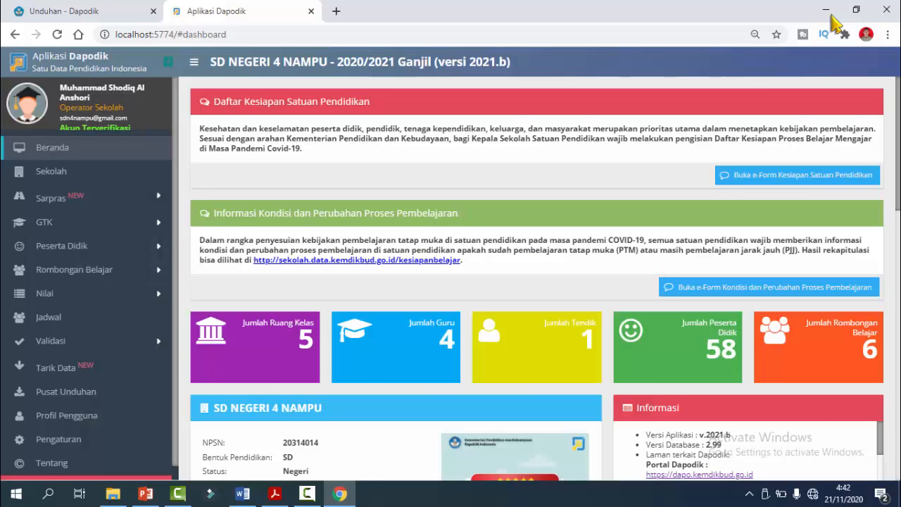
- Examine the Beranda dashboard's school profile, Standar Sarpras and Jumlah Peserta Didik per Rombel sections, and return to its beginning
key("Down")
key("Down")
key("Down")
key("Down")
key("Down")
key("Down")
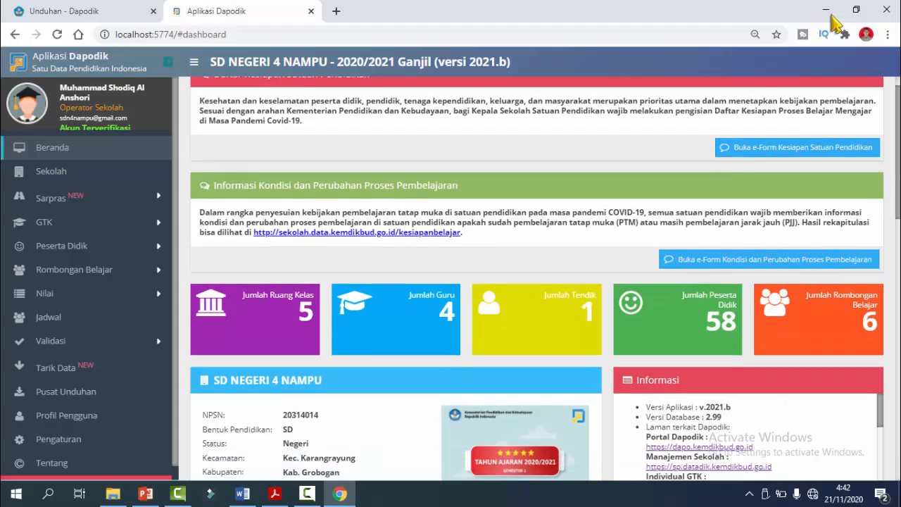
key("Down")
key("Down")
key("Down")
key("Down")
key("Down")
key("Down")
key("Down")
key("Down")
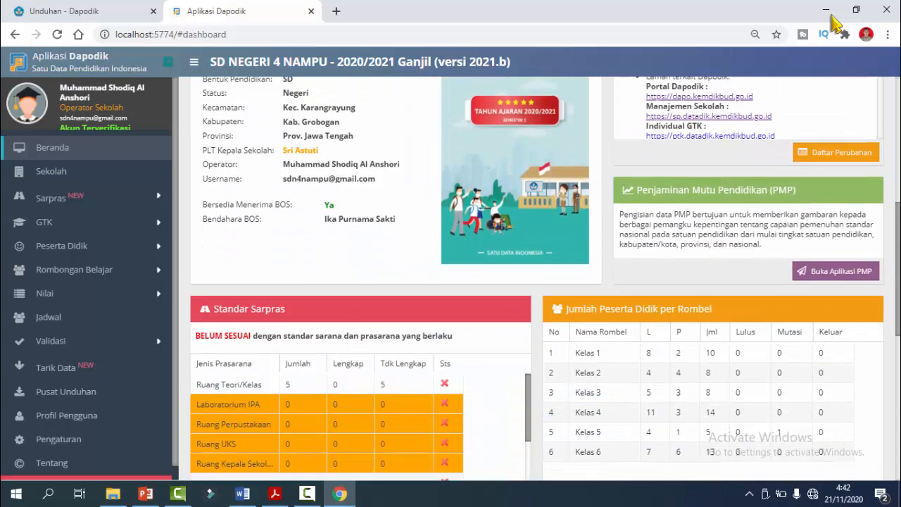
key("Up")
key("Up")
key("Up")
key("Up")
key("Up")
key("Up")
key("Up")
key("Up")
key("Up")
key("Up")
key("Up")
key("Up")
key("Up")
key("Up")
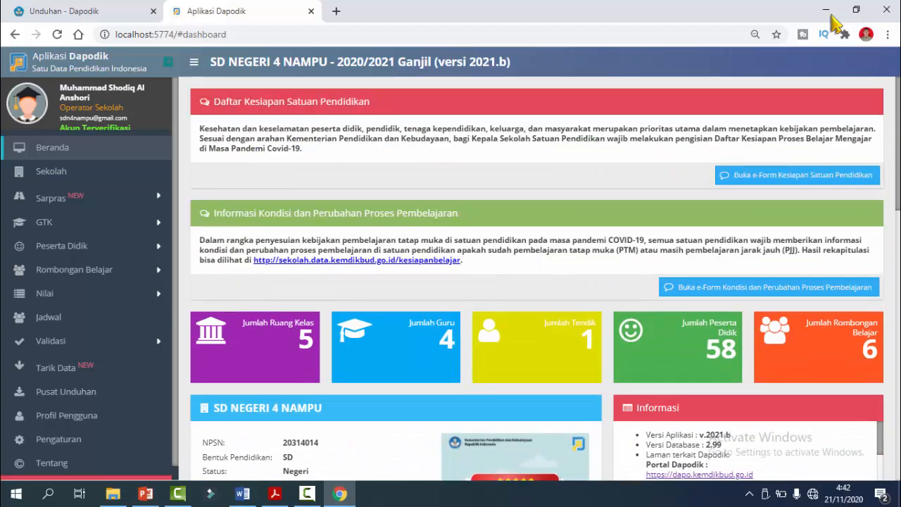